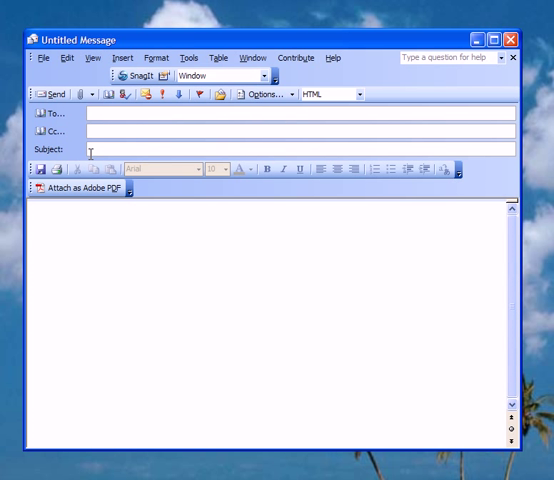
Step: Enter 'Hello.' as the first line of the message body, followed by a blank line
{"action": "left_click", "coordinate": [60, 225]}
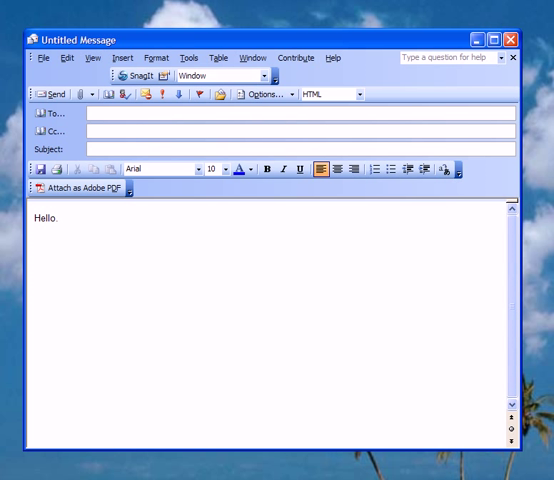
{"action": "key", "text": "Return"}
{"action": "left_click", "coordinate": [122, 58]}
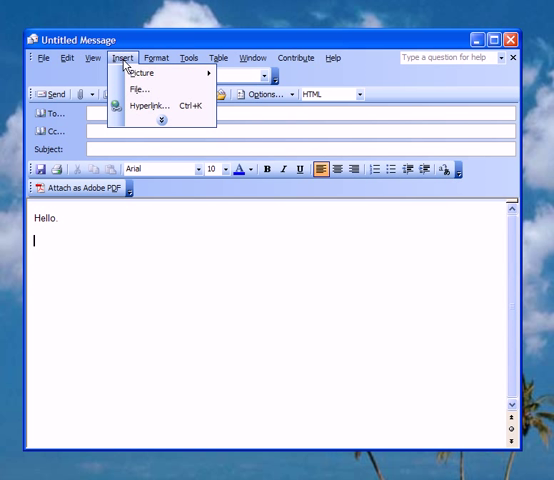
Step: Open the Insert Picture From File window from the expanded Insert menu
{"action": "left_click", "coordinate": [161, 120]}
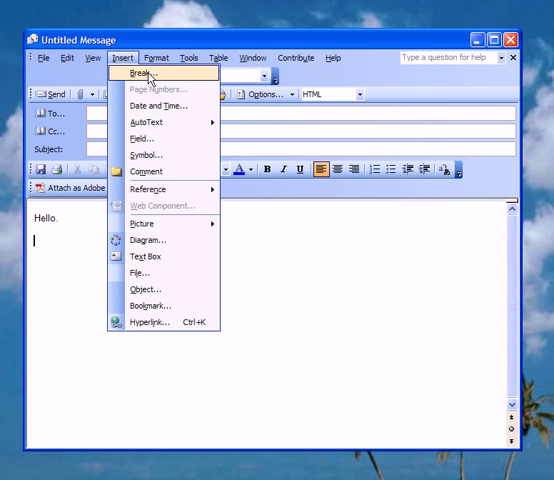
{"action": "mouse_move", "coordinate": [150, 223]}
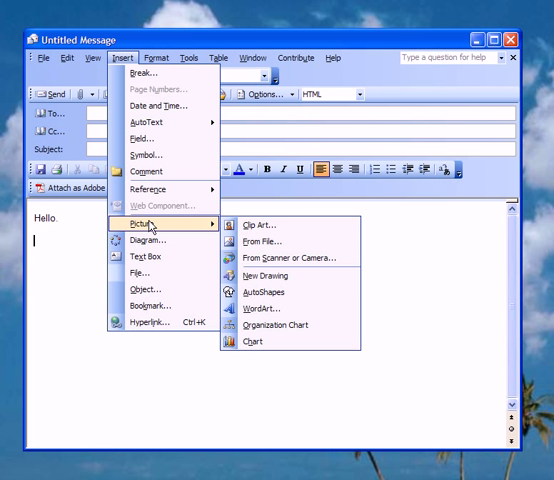
{"action": "left_click", "coordinate": [262, 242]}
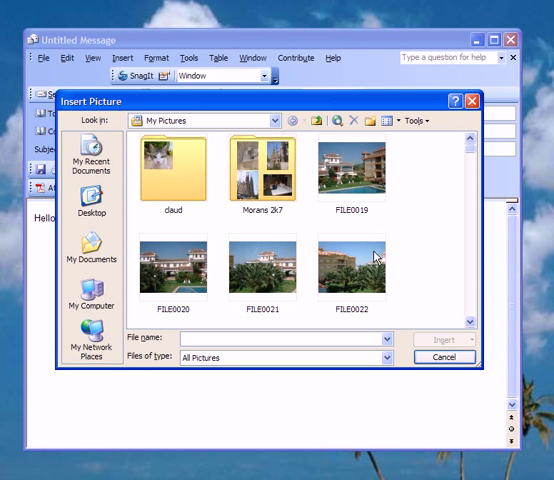
Step: Insert the villa-with-pool photo FILE0019 from My Pictures, browsing in Thumbnails view
{"action": "left_click", "coordinate": [399, 121]}
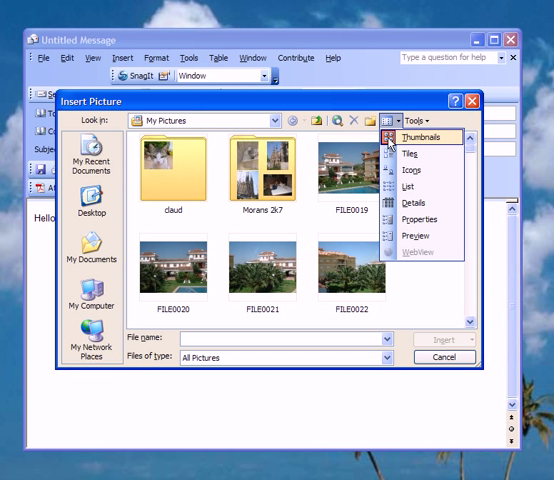
{"action": "left_click", "coordinate": [390, 138]}
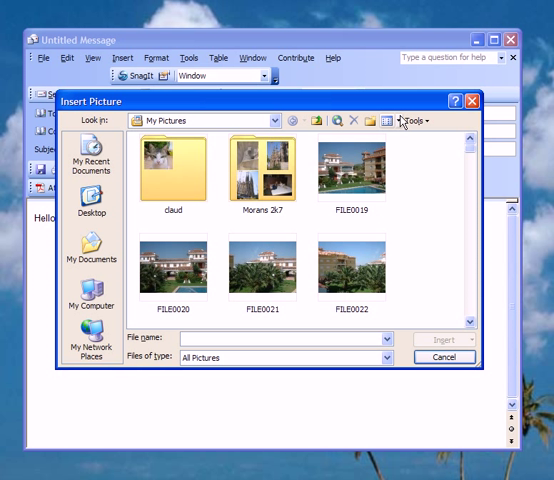
{"action": "left_click", "coordinate": [472, 160]}
{"action": "left_click_drag", "start_coordinate": [472, 160], "coordinate": [472, 140]}
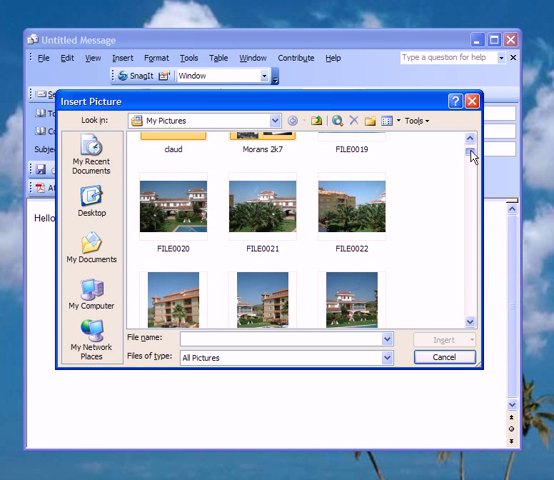
{"action": "left_click", "coordinate": [362, 170]}
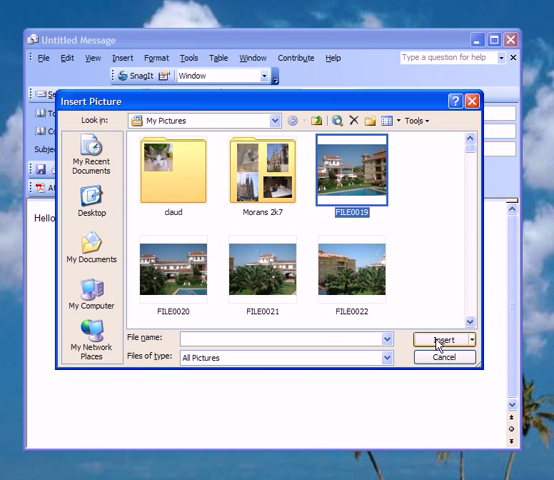
{"action": "left_click", "coordinate": [443, 341]}
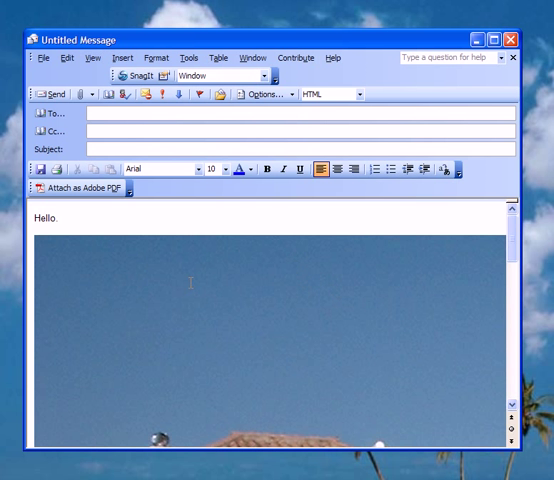
{"action": "scroll", "coordinate": [145, 278], "scroll_direction": "down", "scroll_amount": 4}
{"action": "scroll", "coordinate": [180, 278], "scroll_direction": "down", "scroll_amount": 4}
{"action": "scroll", "coordinate": [200, 278], "scroll_direction": "down", "scroll_amount": 4}
{"action": "scroll", "coordinate": [225, 278], "scroll_direction": "down", "scroll_amount": 4}
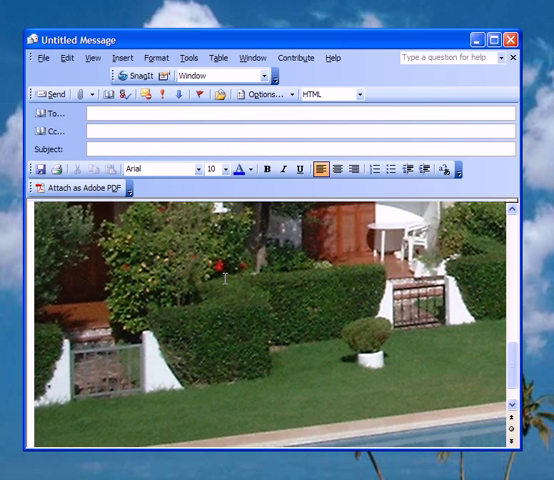
{"action": "scroll", "coordinate": [225, 278], "scroll_direction": "down", "scroll_amount": 4}
{"action": "scroll", "coordinate": [219, 260], "scroll_direction": "up", "scroll_amount": 4}
{"action": "scroll", "coordinate": [219, 260], "scroll_direction": "up", "scroll_amount": 4}
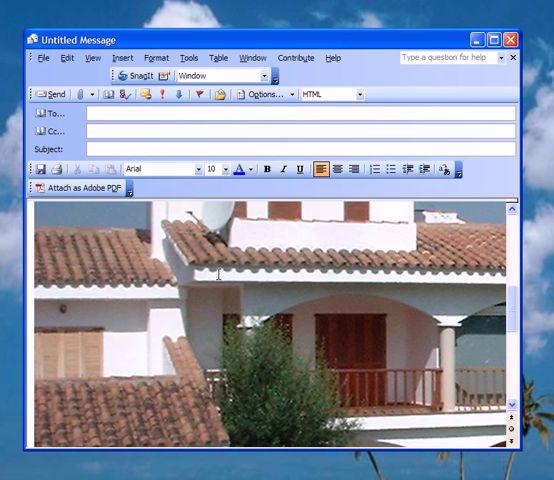
{"action": "scroll", "coordinate": [219, 265], "scroll_direction": "up", "scroll_amount": 3}
{"action": "scroll", "coordinate": [218, 270], "scroll_direction": "up", "scroll_amount": 4}
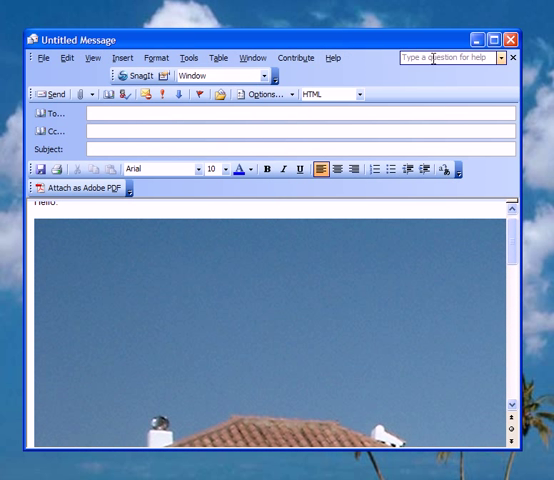
Step: Shrink the villa photo until both buildings and the pool fit the message width
{"action": "left_click", "coordinate": [56, 232]}
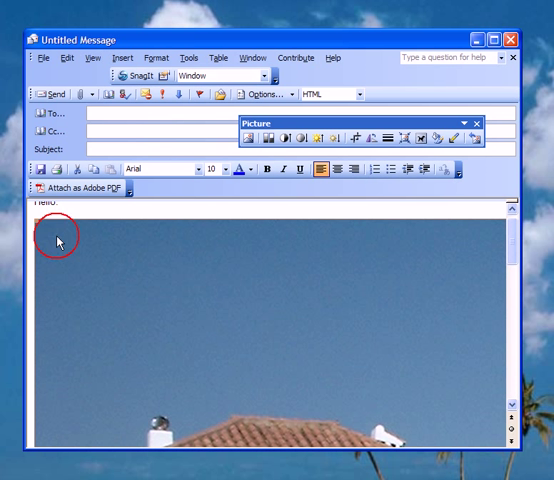
{"action": "left_click_drag", "start_coordinate": [37, 221], "coordinate": [158, 260]}
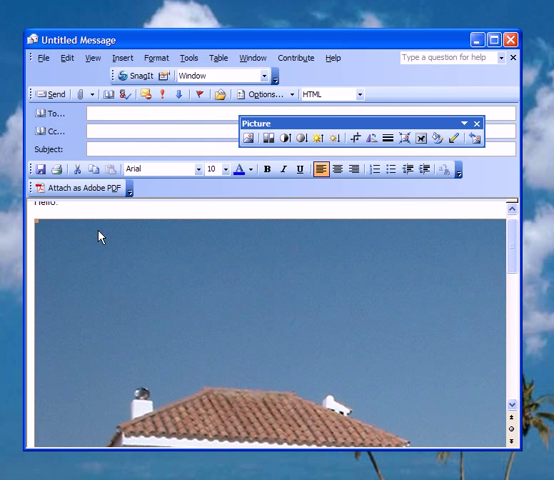
{"action": "left_click_drag", "start_coordinate": [38, 221], "coordinate": [164, 296]}
{"action": "scroll", "coordinate": [185, 259], "scroll_direction": "down", "scroll_amount": 3}
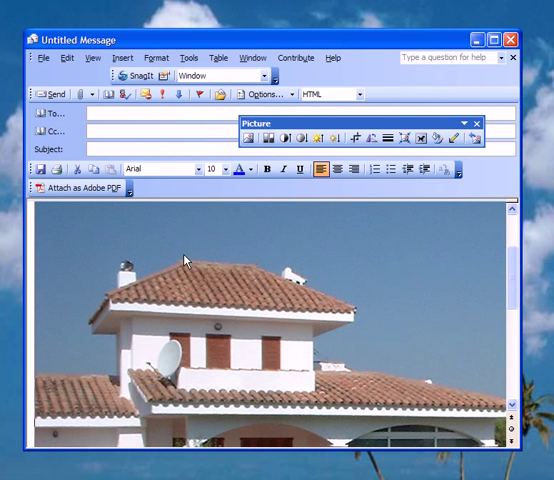
{"action": "scroll", "coordinate": [185, 259], "scroll_direction": "down", "scroll_amount": 5}
{"action": "scroll", "coordinate": [185, 259], "scroll_direction": "down", "scroll_amount": 3}
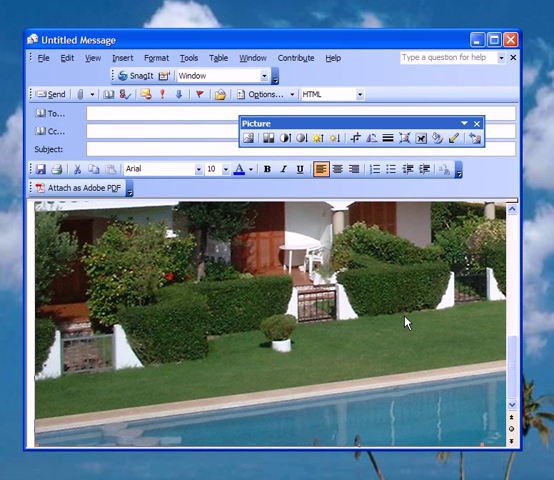
{"action": "scroll", "coordinate": [395, 325], "scroll_direction": "up", "scroll_amount": 3}
{"action": "scroll", "coordinate": [327, 306], "scroll_direction": "up", "scroll_amount": 5}
{"action": "scroll", "coordinate": [327, 306], "scroll_direction": "up", "scroll_amount": 2}
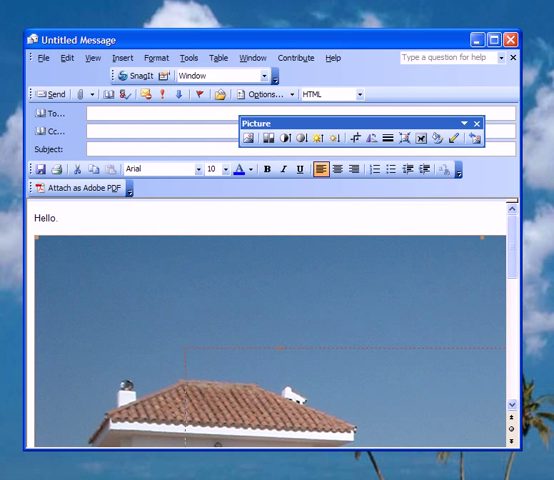
{"action": "left_click_drag", "start_coordinate": [485, 238], "coordinate": [393, 238]}
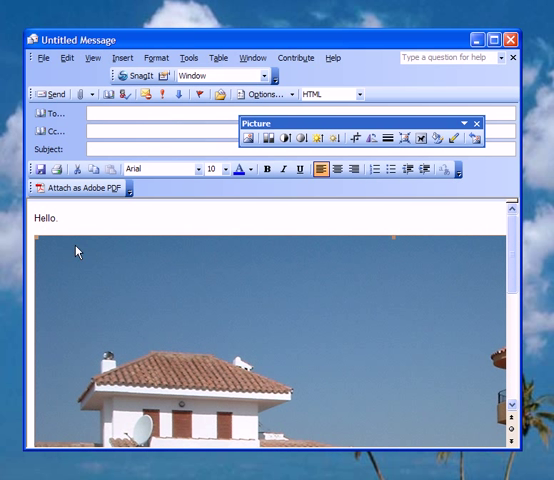
{"action": "left_click_drag", "start_coordinate": [35, 236], "coordinate": [175, 298]}
{"action": "left_click_drag", "start_coordinate": [327, 348], "coordinate": [327, 350]}
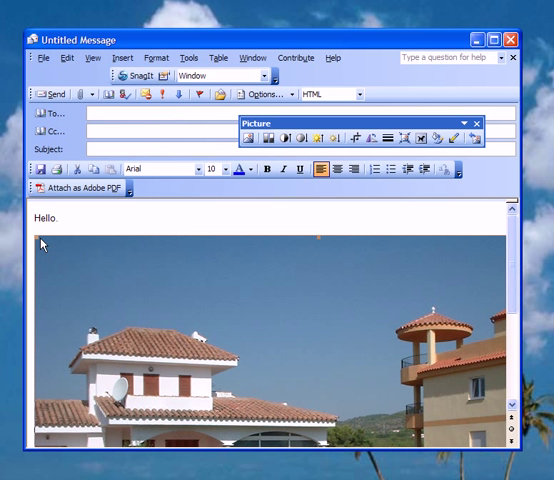
{"action": "left_click_drag", "start_coordinate": [35, 236], "coordinate": [130, 305]}
{"action": "scroll", "coordinate": [270, 340], "scroll_direction": "down", "scroll_amount": 2}
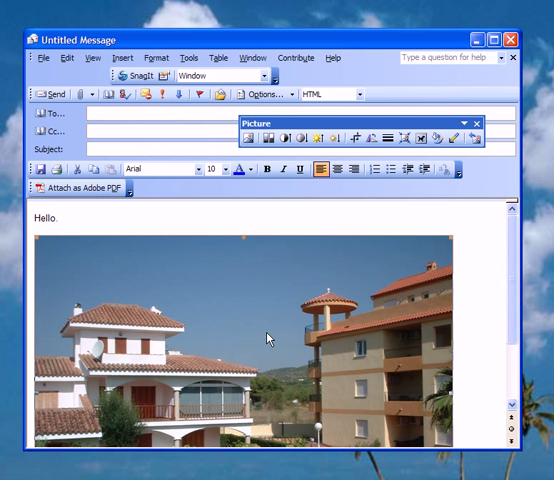
{"action": "scroll", "coordinate": [220, 300], "scroll_direction": "down", "scroll_amount": 3}
{"action": "scroll", "coordinate": [220, 300], "scroll_direction": "down", "scroll_amount": 2}
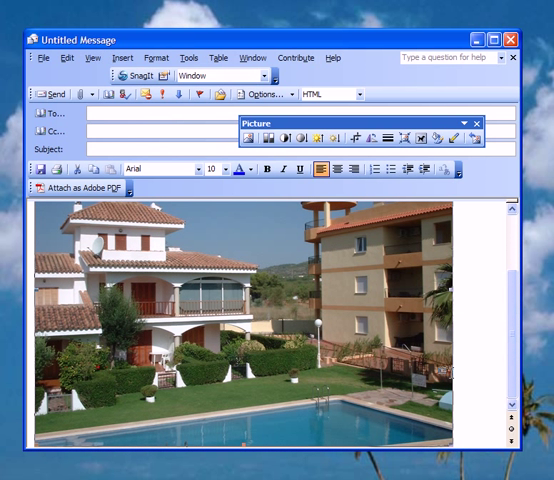
{"action": "left_click", "coordinate": [467, 395]}
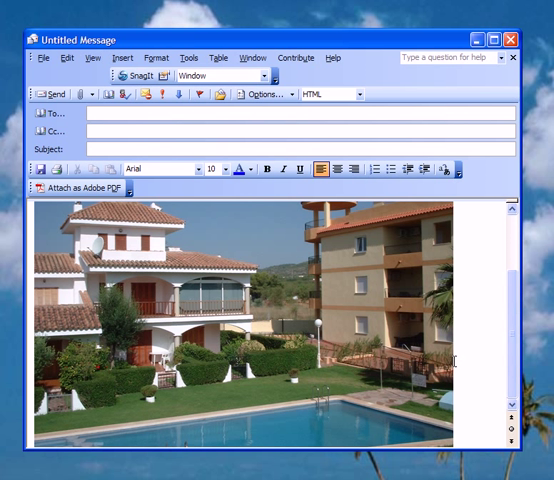
{"action": "scroll", "coordinate": [240, 320], "scroll_direction": "down", "scroll_amount": 1}
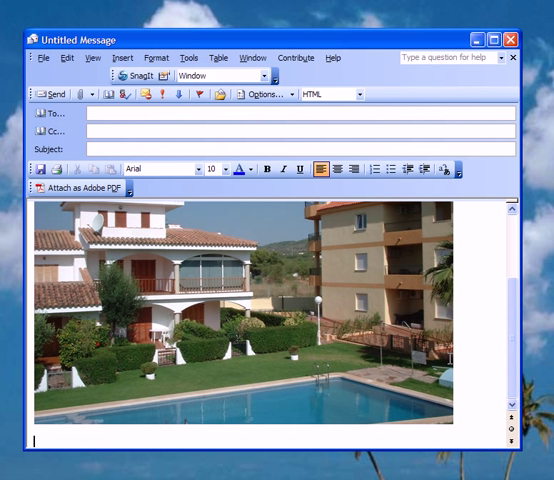
{"action": "type", "text": "w"}
{"action": "type", "text": "tev you"}
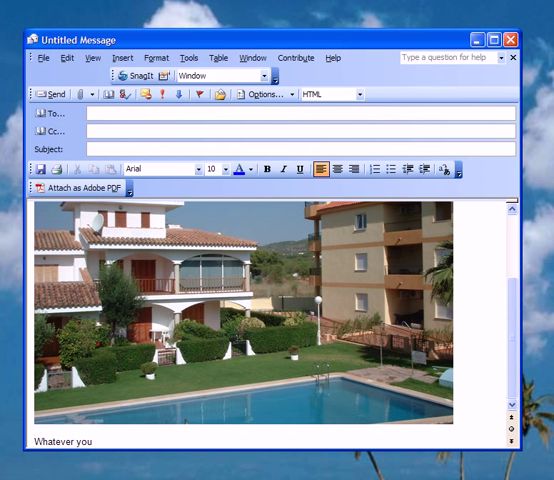